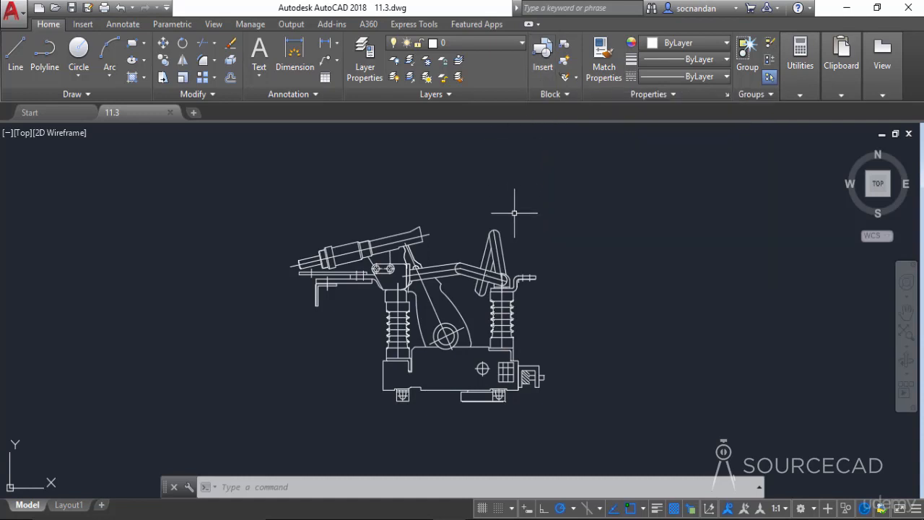
# Start a Write Block export and set the upper-left corner of the left insulator column as the base point
pyautogui.scroll(4, 389, 316)
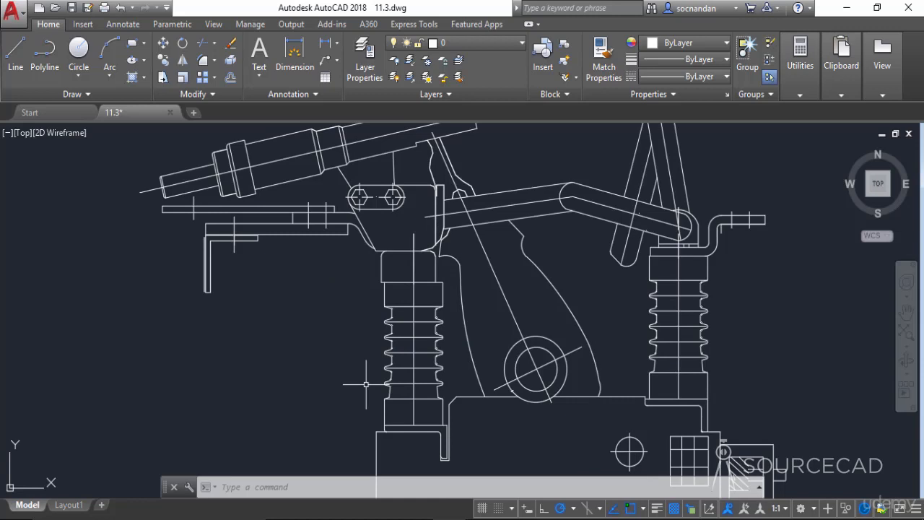
pyautogui.click(82, 26)
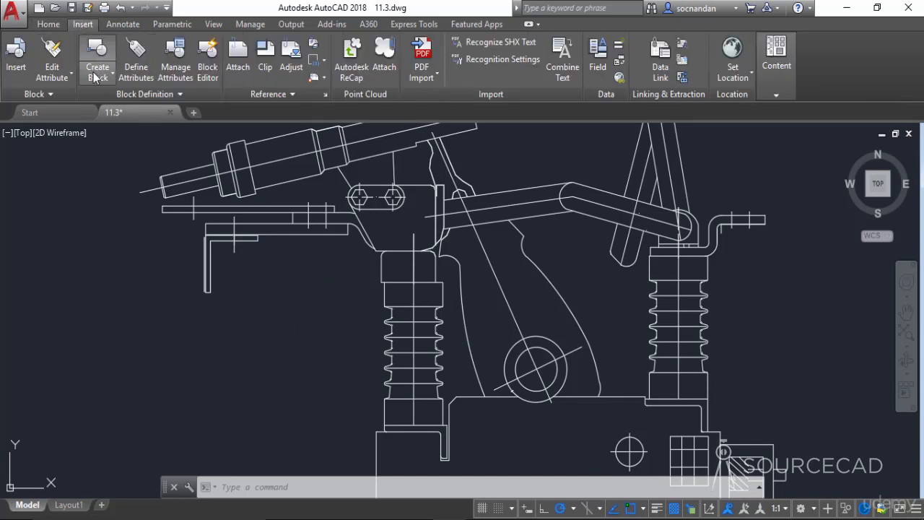
pyautogui.click(96, 76)
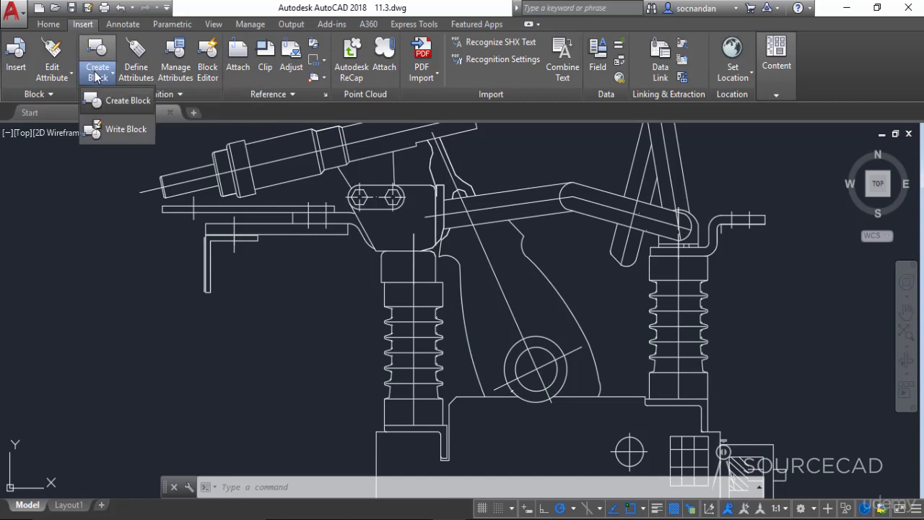
pyautogui.click(126, 130)
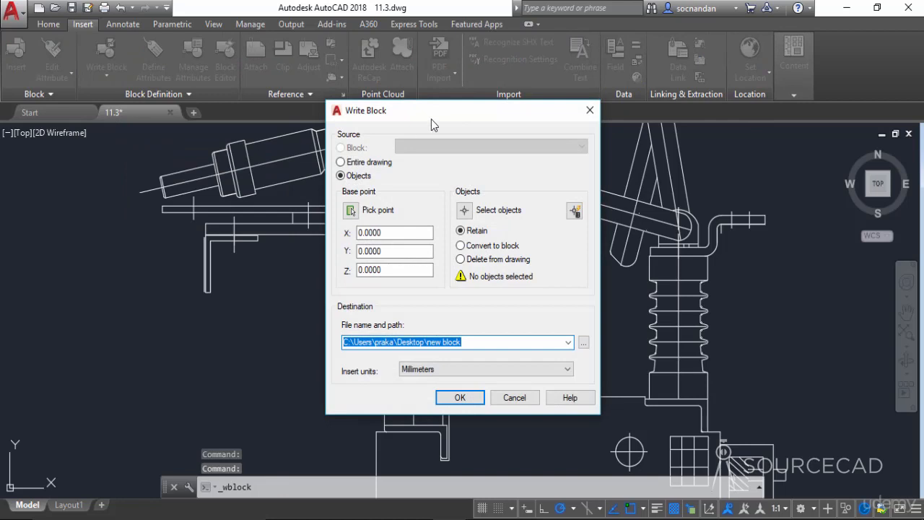
pyautogui.moveTo(441, 120); pyautogui.dragTo(462, 134)
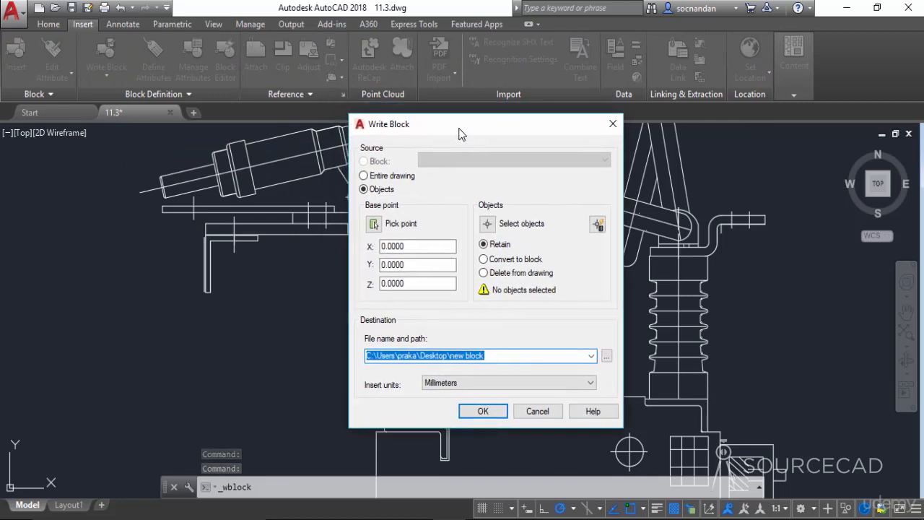
pyautogui.click(374, 224)
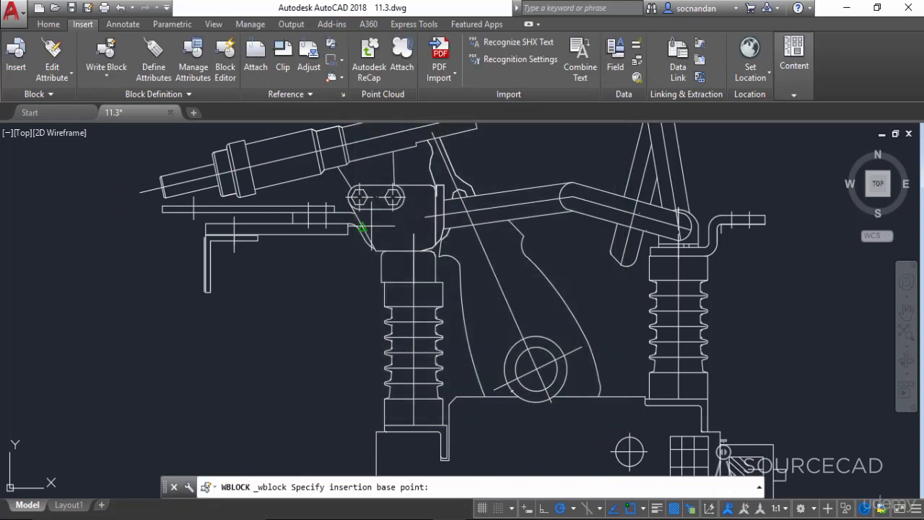
pyautogui.scroll(2, 361, 329)
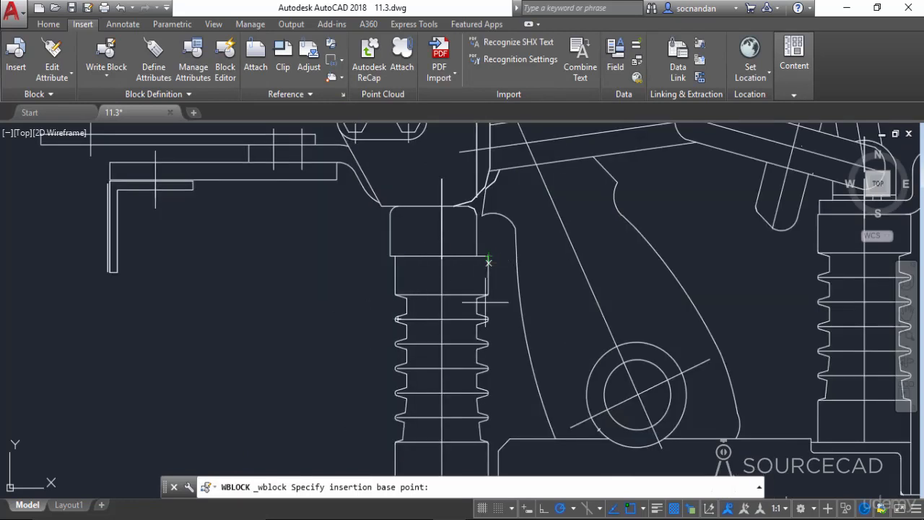
pyautogui.moveTo(387, 332); pyautogui.dragTo(363, 275, button='middle')
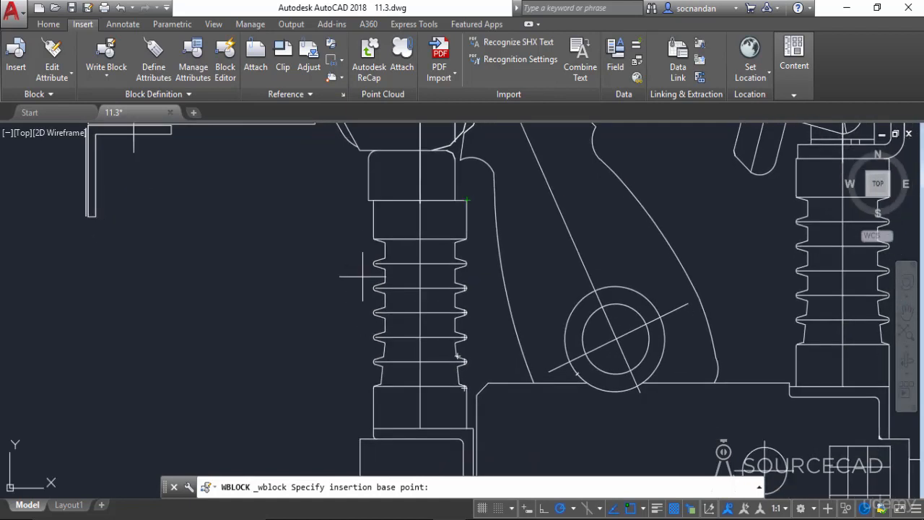
pyautogui.click(373, 201)
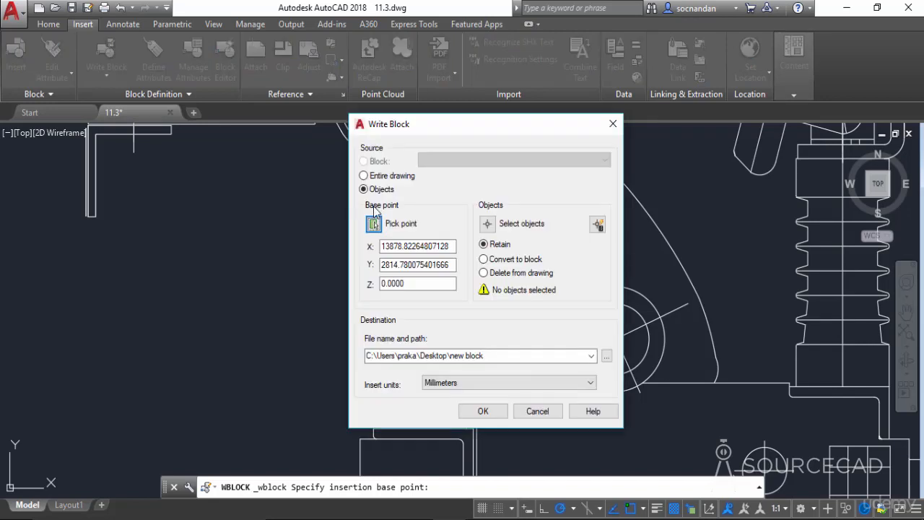
# Select all the geometry of the left insulator column, from its upper collar to its lower collar, as the block's objects
pyautogui.click(486, 225)
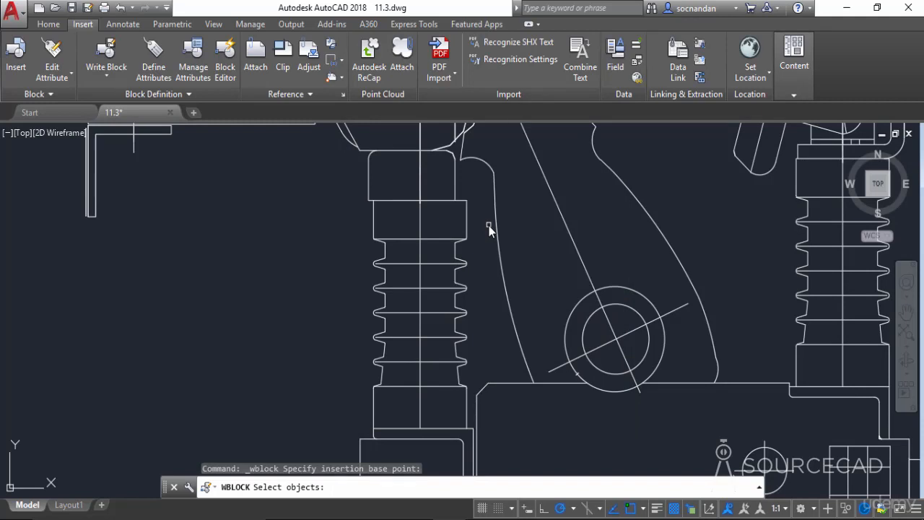
pyautogui.scroll(4, 372, 213)
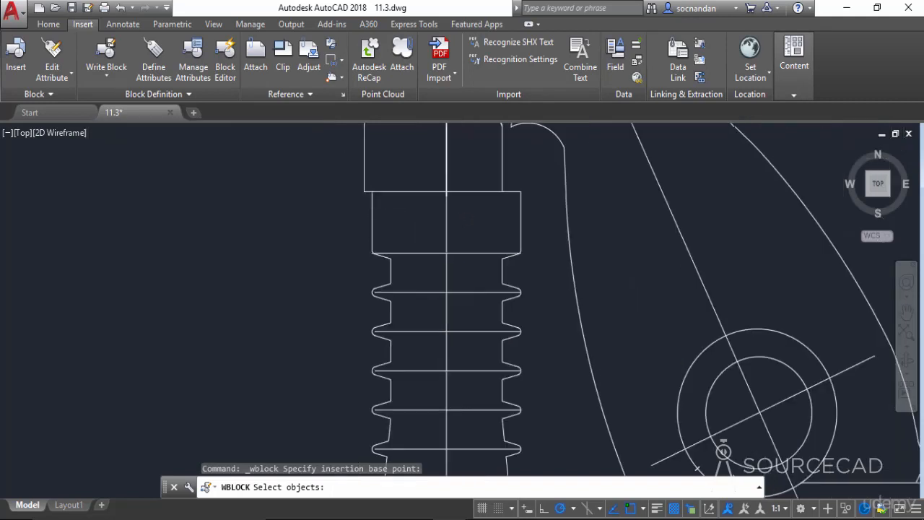
pyautogui.click(371, 206)
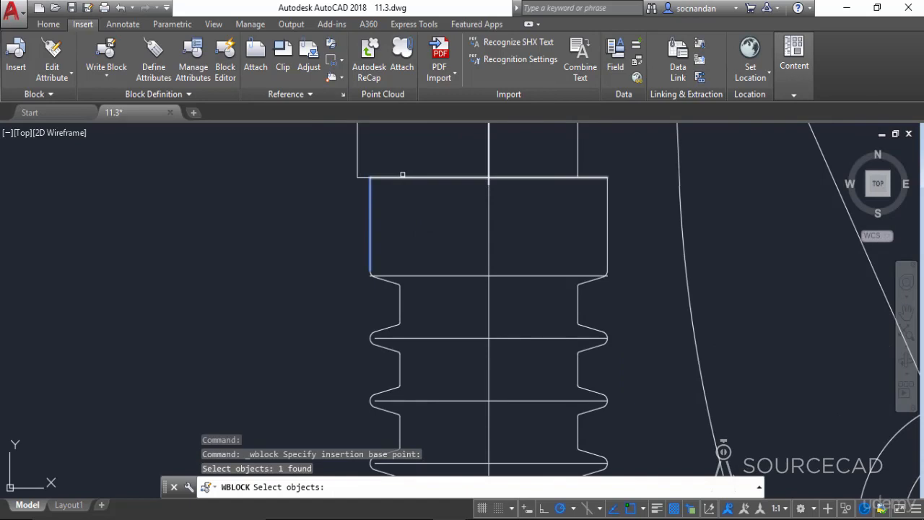
pyautogui.click(363, 164)
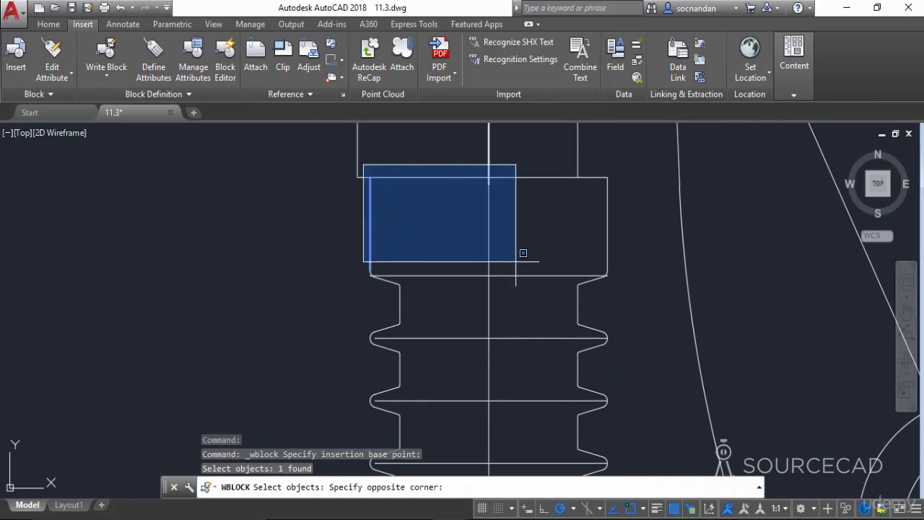
pyautogui.scroll(-2, 627, 413)
pyautogui.moveTo(633, 433); pyautogui.dragTo(558, 257, button='middle')
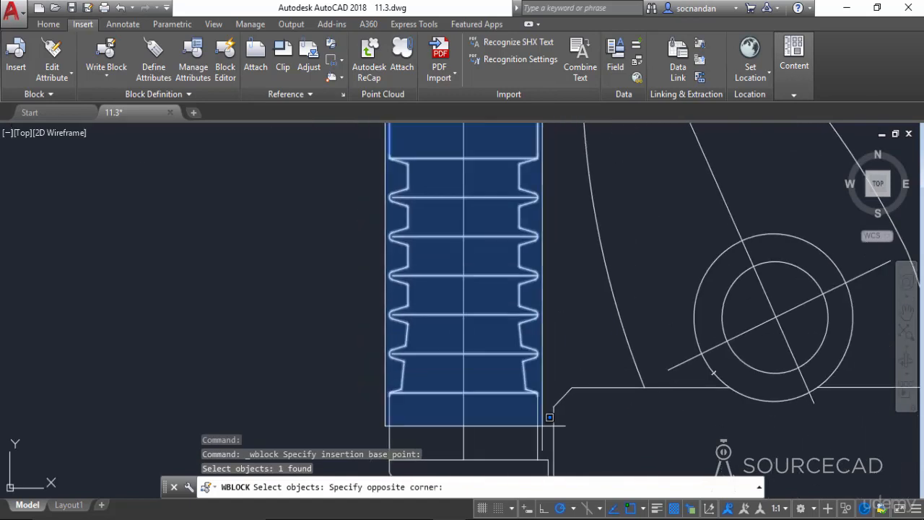
pyautogui.moveTo(540, 459); pyautogui.dragTo(518, 379, button='middle')
pyautogui.click(520, 381)
pyautogui.moveTo(445, 190); pyautogui.dragTo(440, 397, button='middle')
pyautogui.scroll(-2, 441, 337)
pyautogui.moveTo(440, 337)
pyautogui.mouseDown(button='middle')
pyautogui.moveTo(426, 256)
pyautogui.moveTo(413, 236)
pyautogui.mouseUp(button='middle')
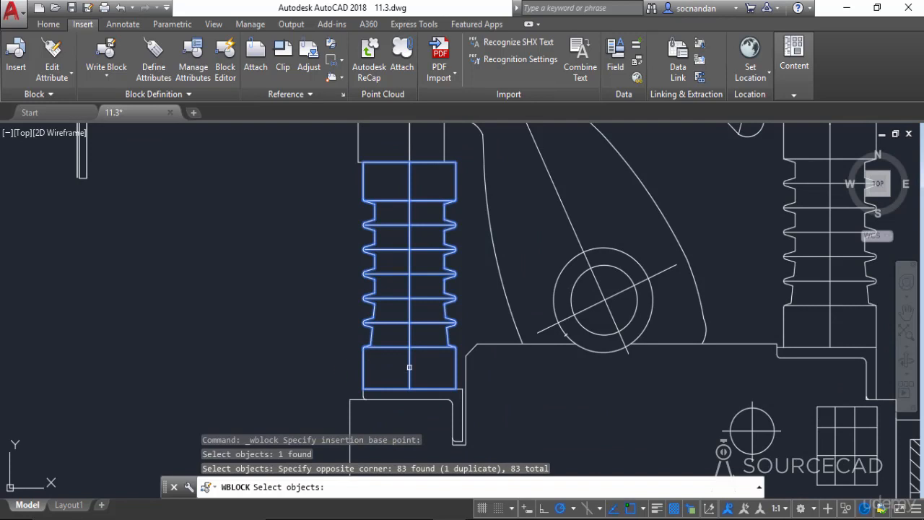
pyautogui.press('Return')
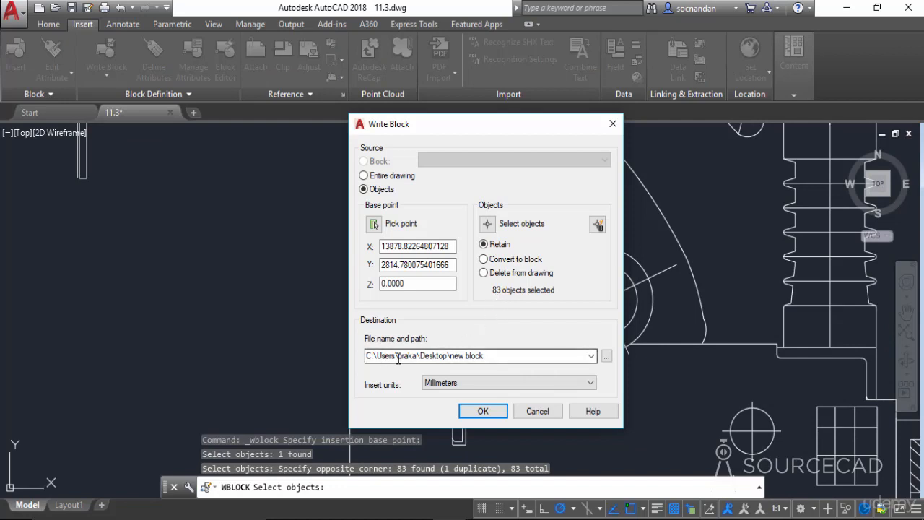
# Set the block's destination to a Desktop file named Insulator and write the block out
pyautogui.click(607, 355)
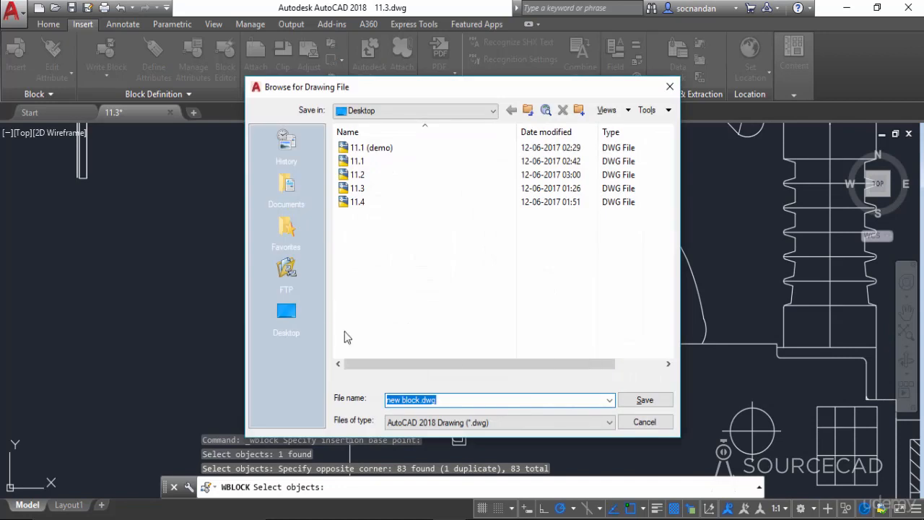
pyautogui.click(287, 314)
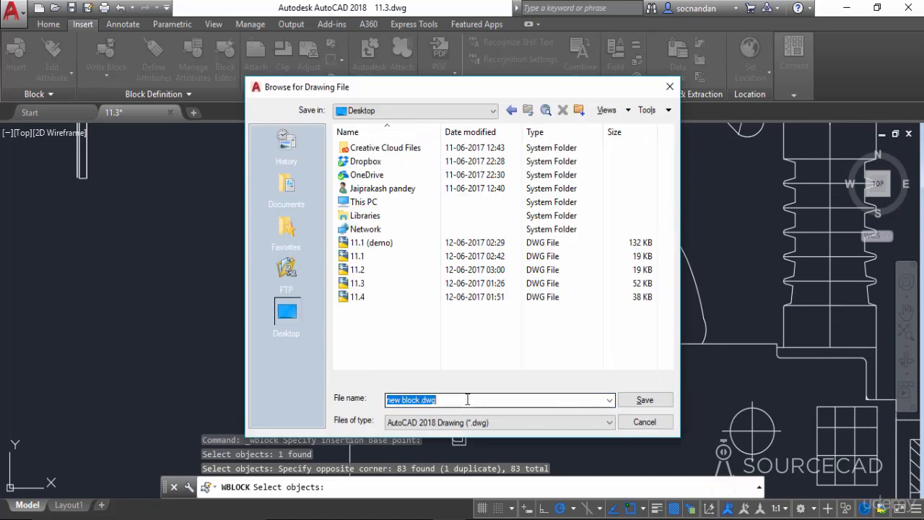
pyautogui.press('BackSpace')
pyautogui.write('Insulator')
pyautogui.click(643, 401)
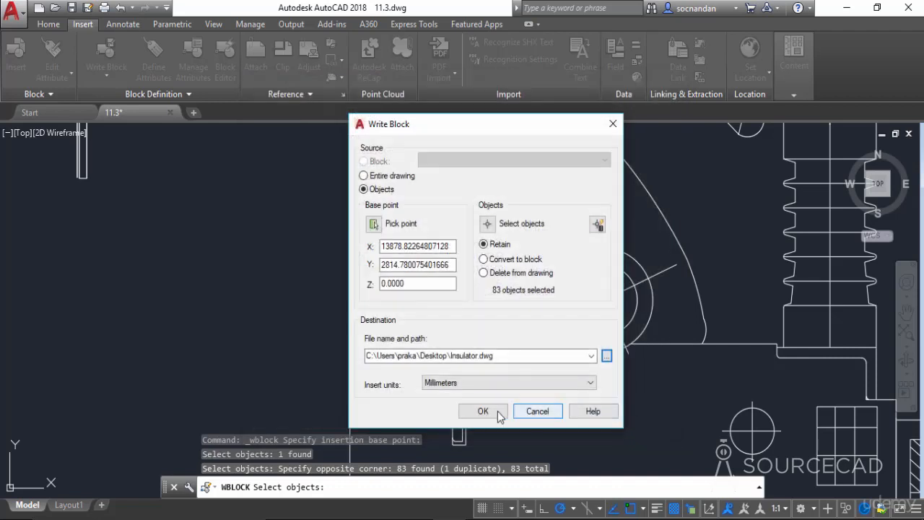
pyautogui.click(489, 412)
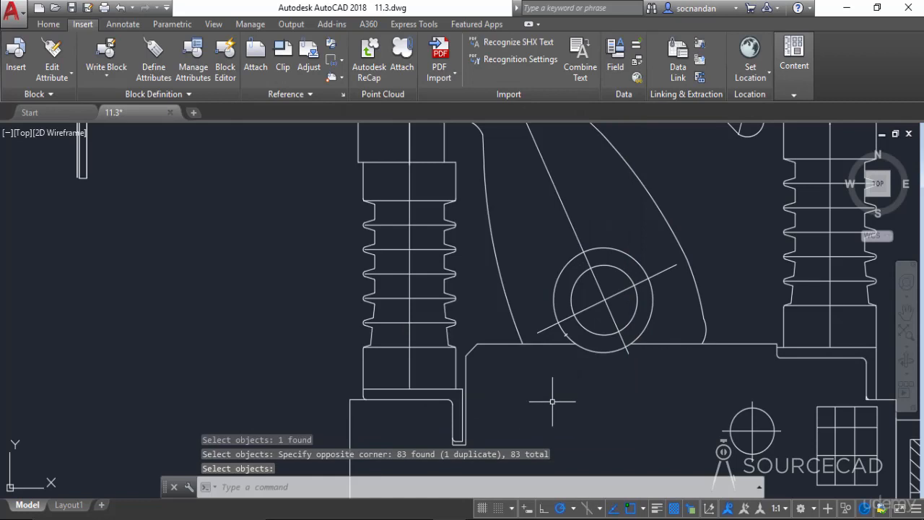
# Open the exported Insulator drawing from the desktop to check its geometry, and close it
pyautogui.click(845, 13)
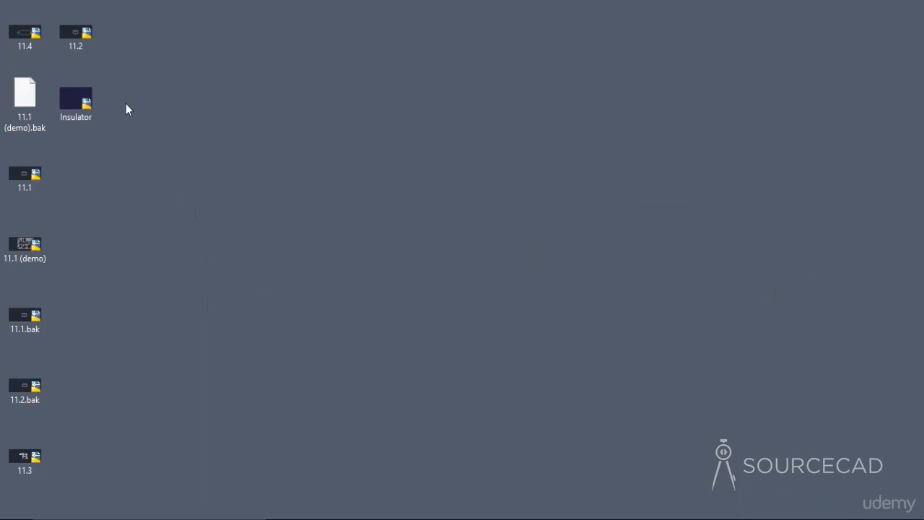
pyautogui.doubleClick(79, 101)
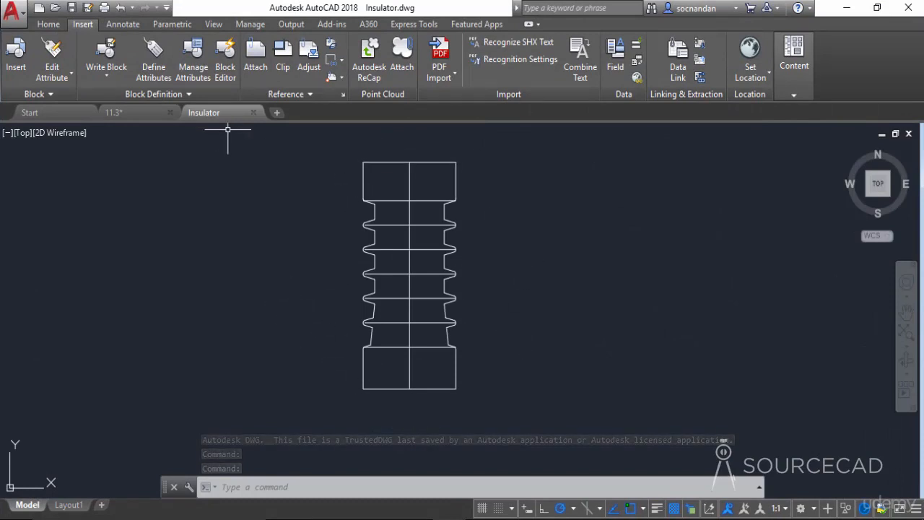
pyautogui.moveTo(205, 117)
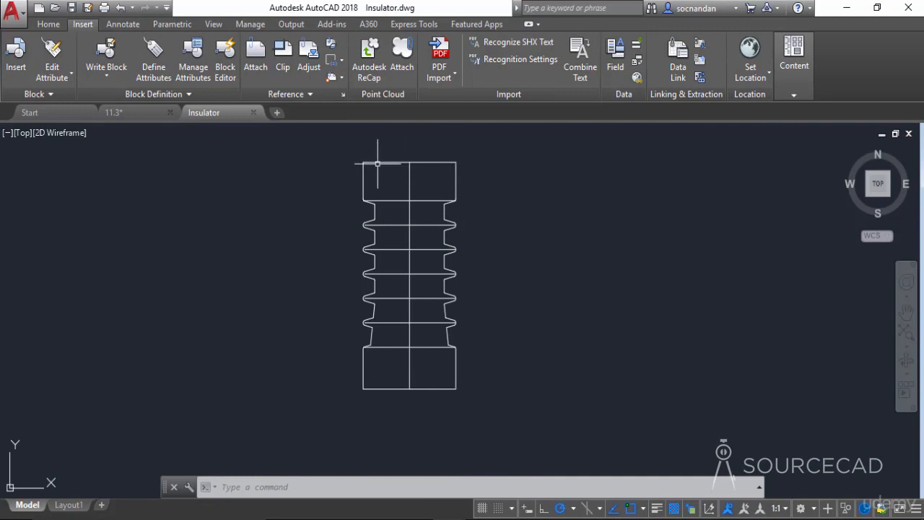
pyautogui.click(254, 113)
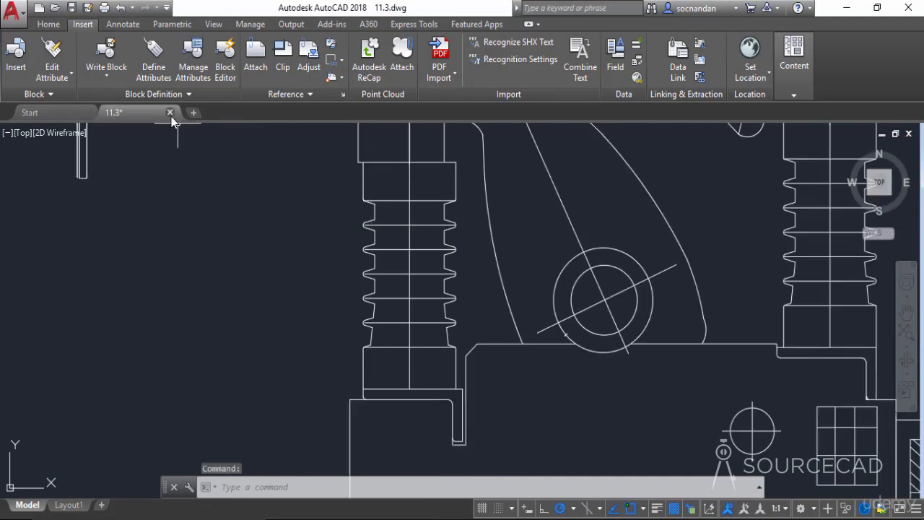
# Close the 11.3 drawing and start a new blank drawing, zoomed to its extents
pyautogui.scroll(-4, 213, 178)
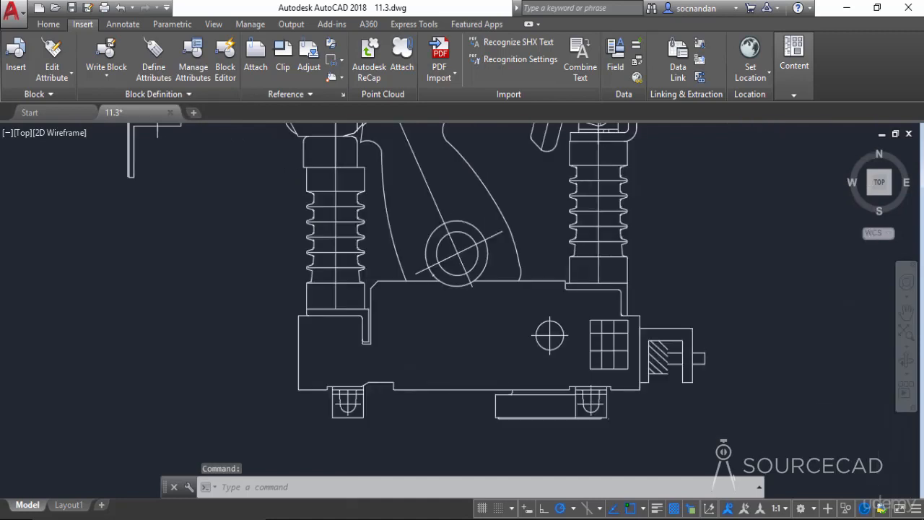
pyautogui.moveTo(215, 180); pyautogui.dragTo(283, 275, button='middle')
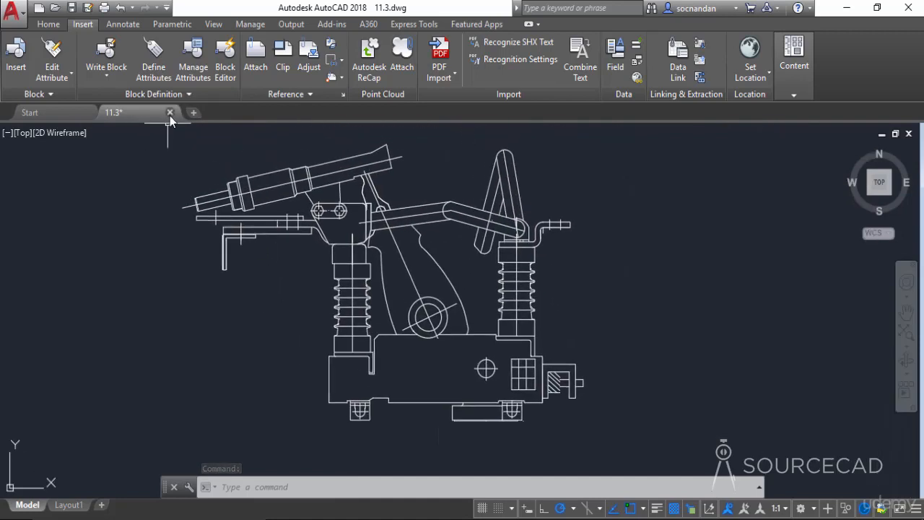
pyautogui.click(169, 114)
pyautogui.click(495, 296)
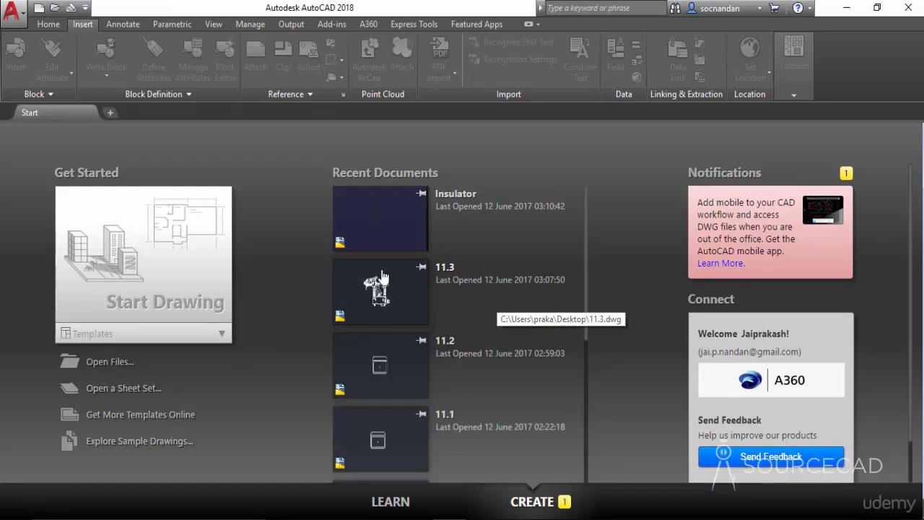
pyautogui.click(210, 242)
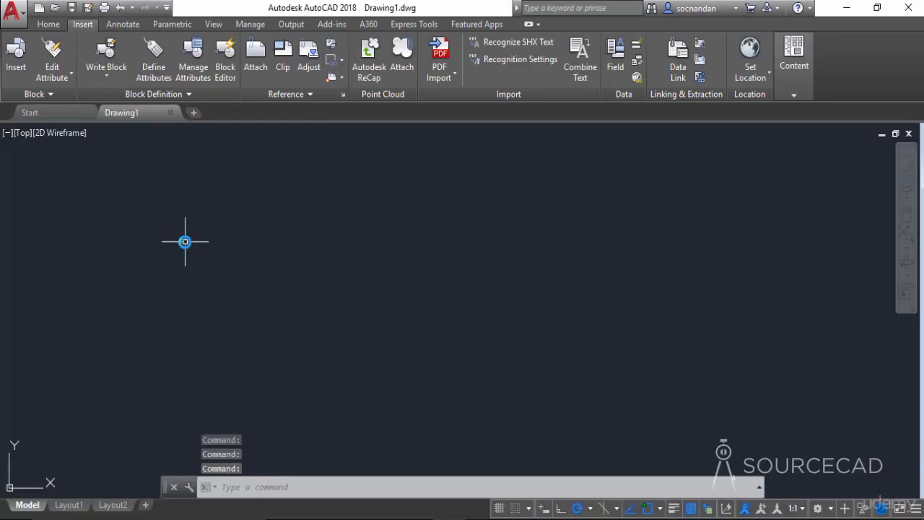
pyautogui.click(48, 24)
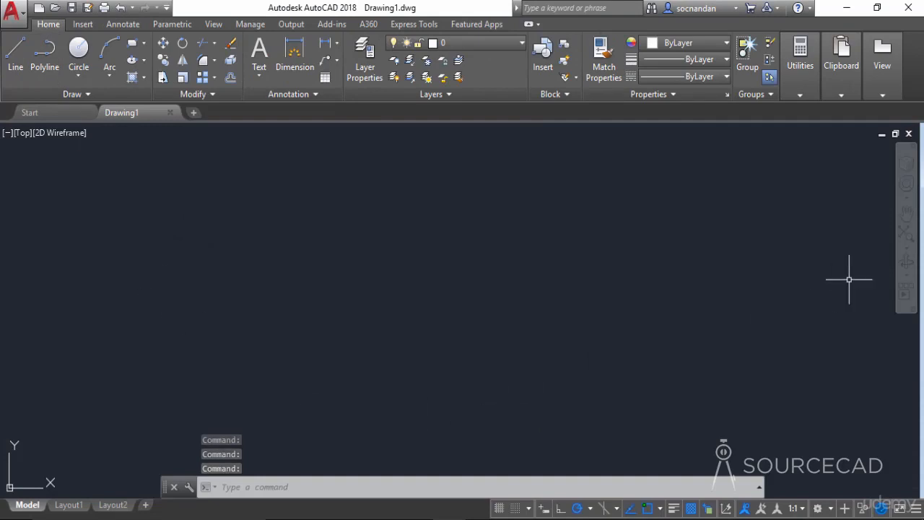
pyautogui.click(906, 233)
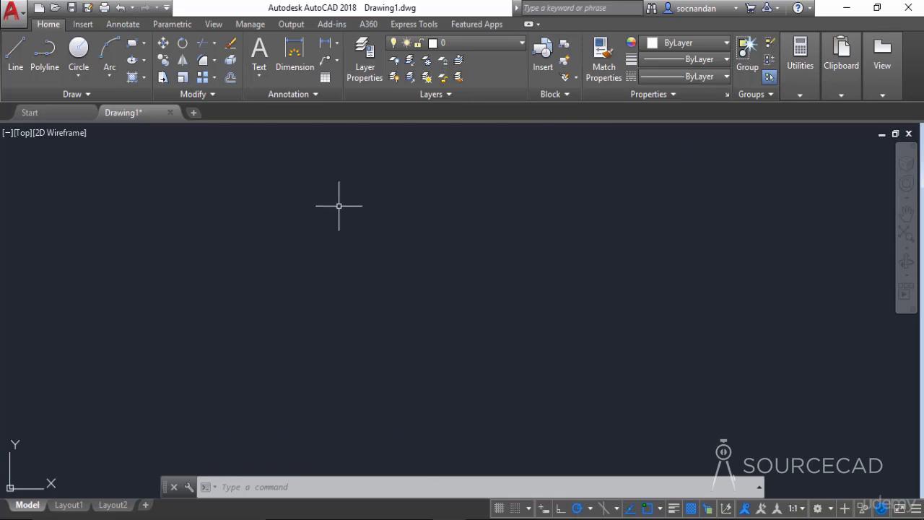
# Start the Insert command and choose the Insulator drawing file from the Desktop as the block to insert
pyautogui.click(84, 24)
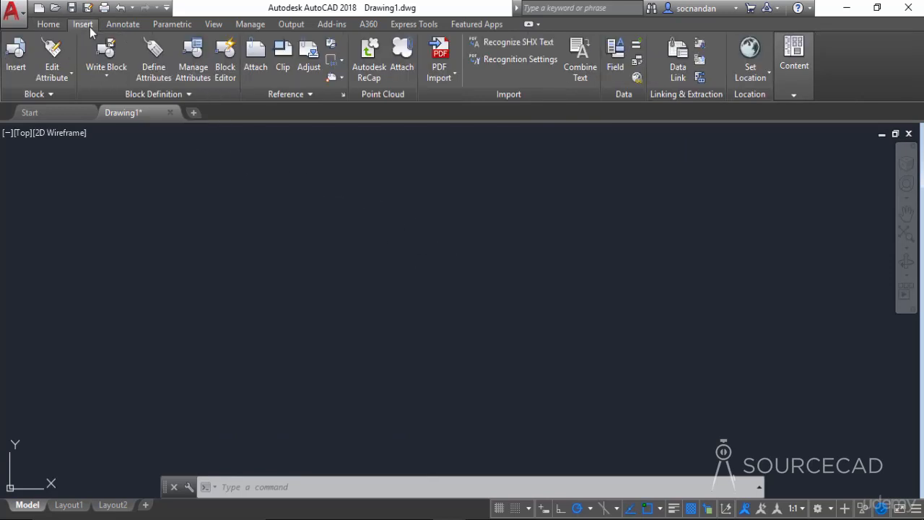
pyautogui.click(16, 58)
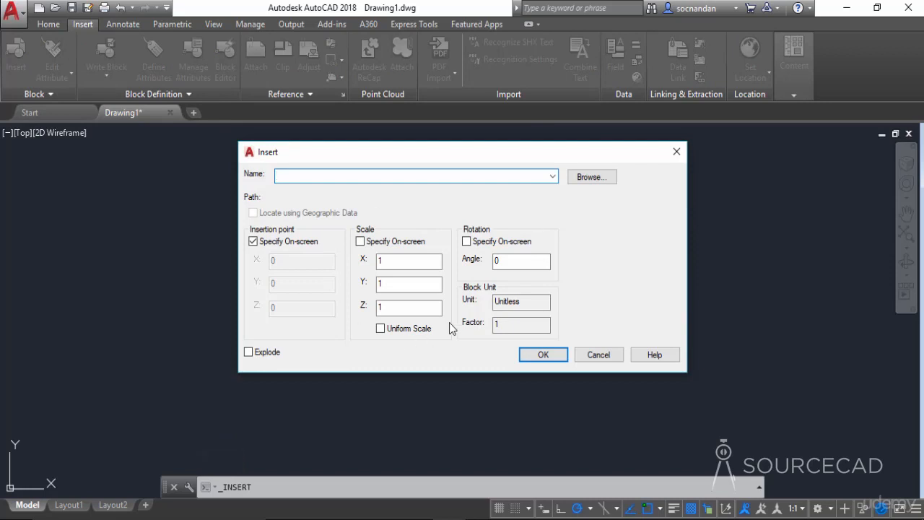
pyautogui.click(551, 177)
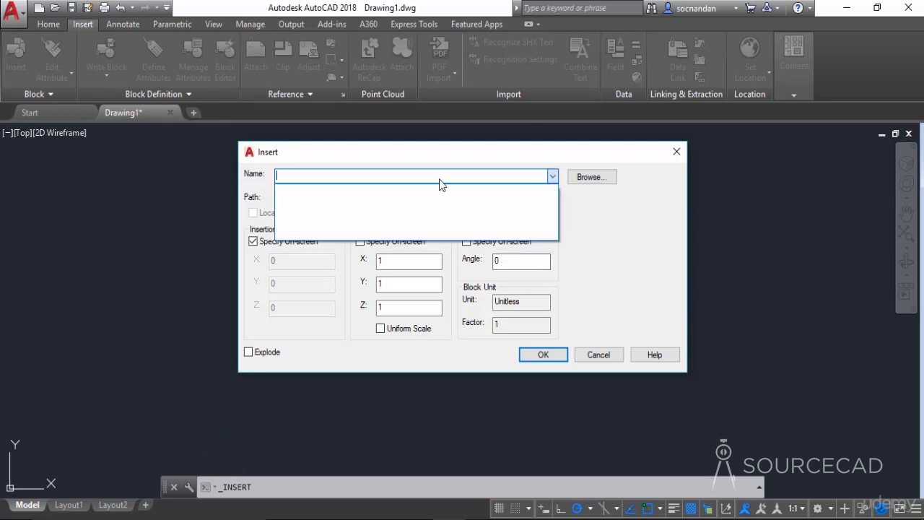
pyautogui.click(553, 177)
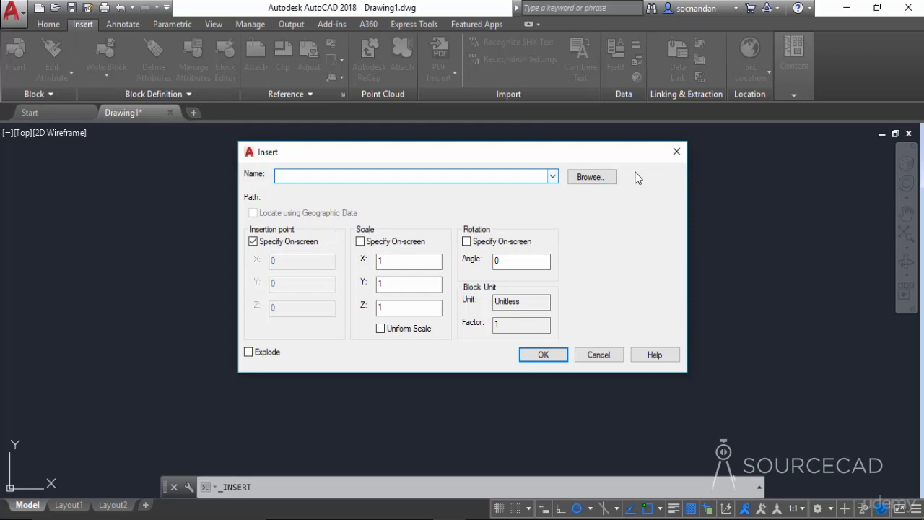
pyautogui.click(591, 181)
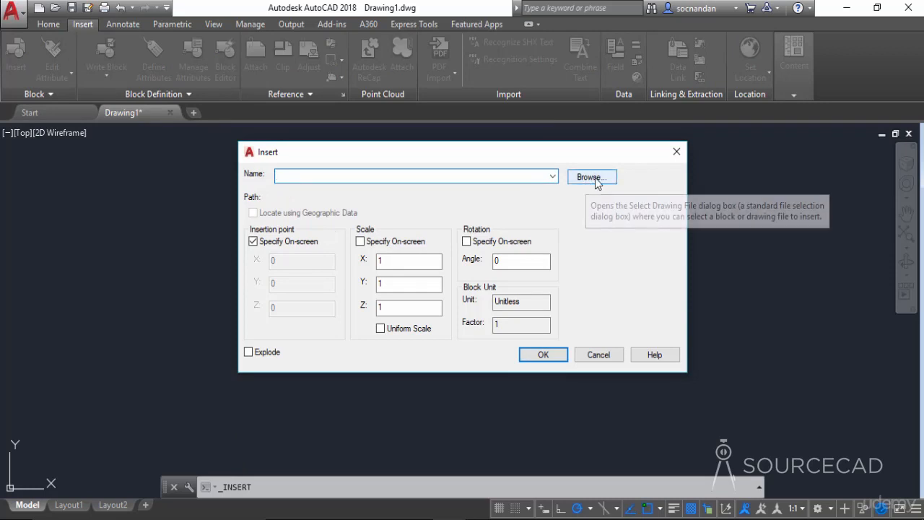
pyautogui.click(591, 179)
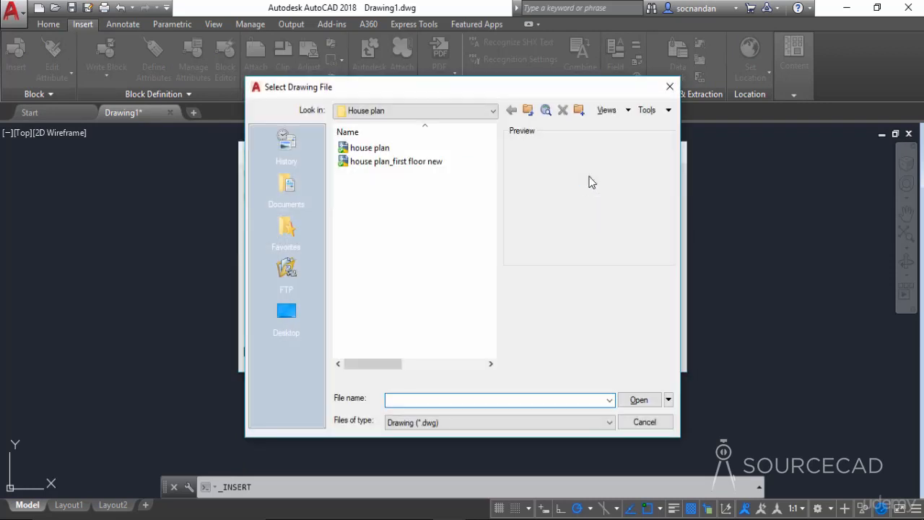
pyautogui.click(286, 315)
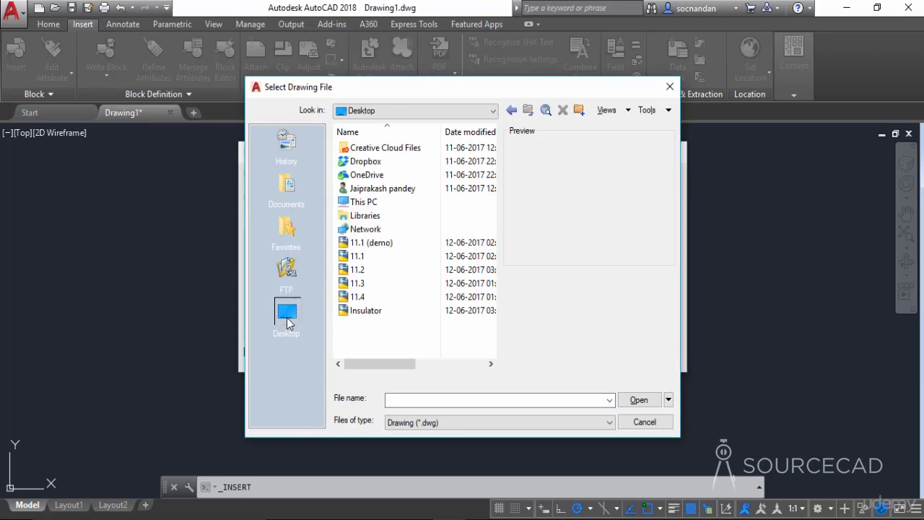
pyautogui.click(396, 315)
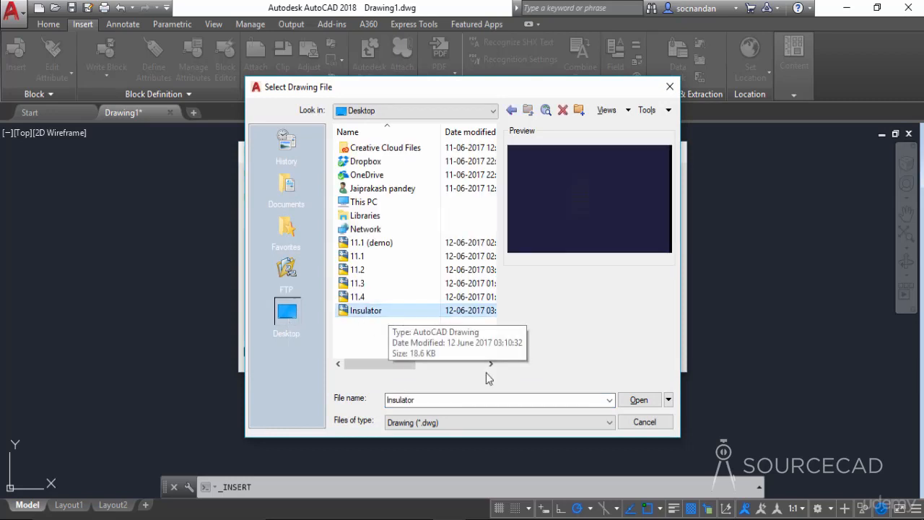
pyautogui.click(639, 400)
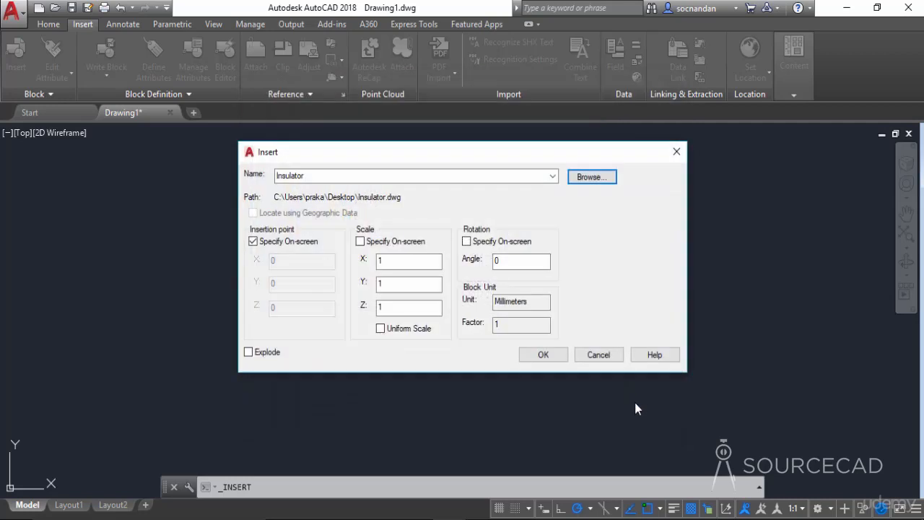
# Place the Insulator block in the empty drawing at scale 1 and rotation 0, and select it to check that it is one object
pyautogui.click(543, 355)
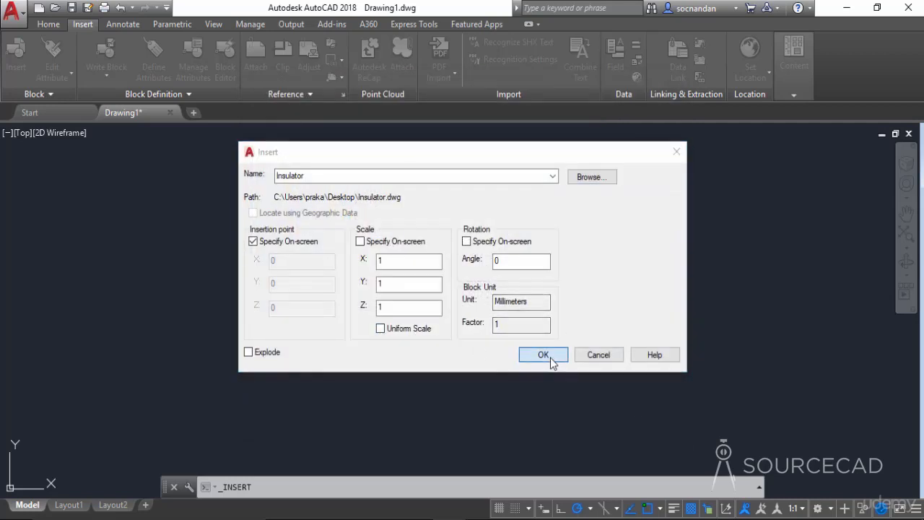
pyautogui.scroll(10, 406, 298)
pyautogui.scroll(3, 398, 252)
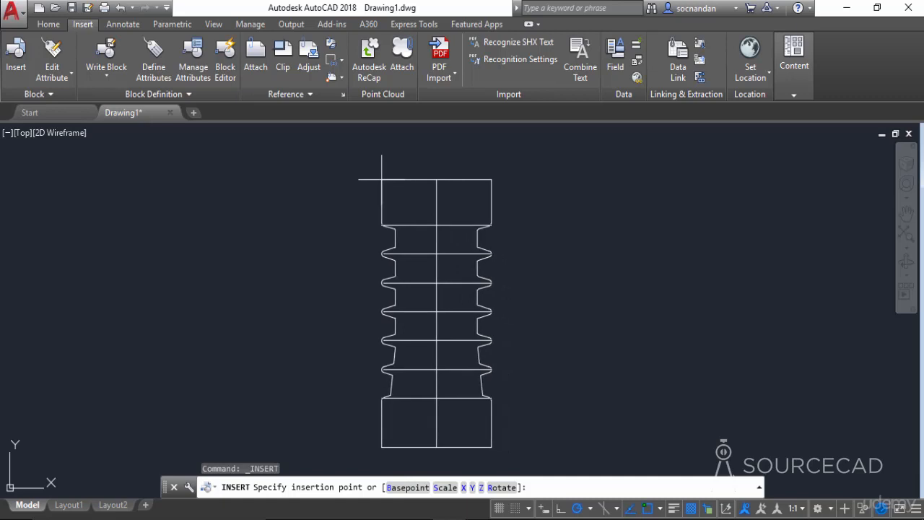
pyautogui.click(382, 179)
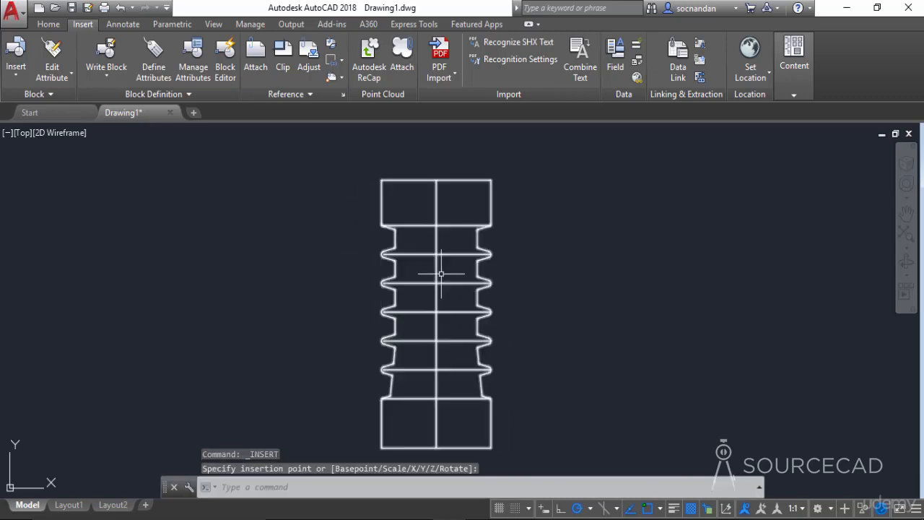
pyautogui.click(444, 225)
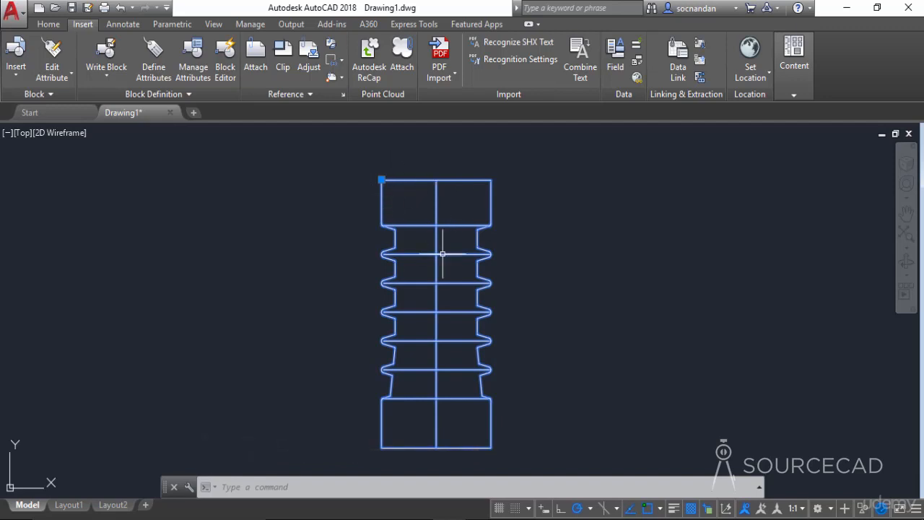
pyautogui.press('Escape')
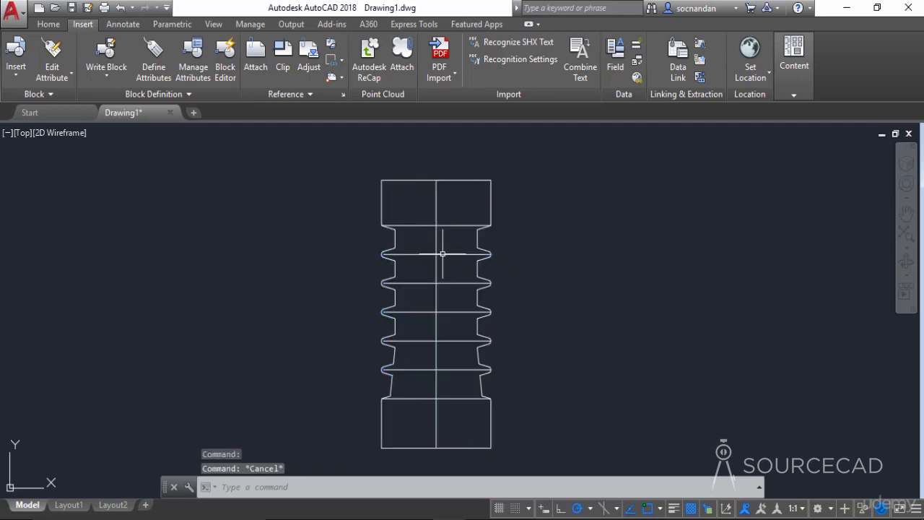
pyautogui.click(842, 8)
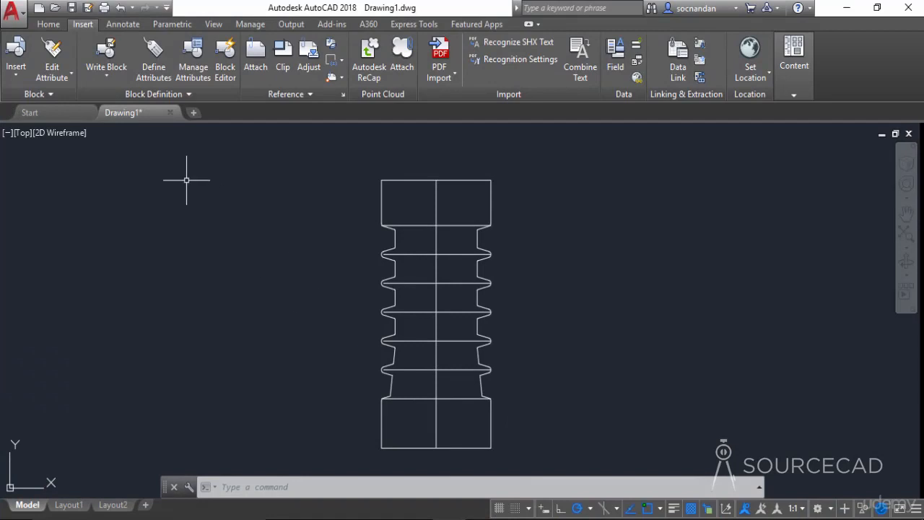
# Insert a second Insulator from the drawing's own blocks, to the right of the first one
pyautogui.click(49, 24)
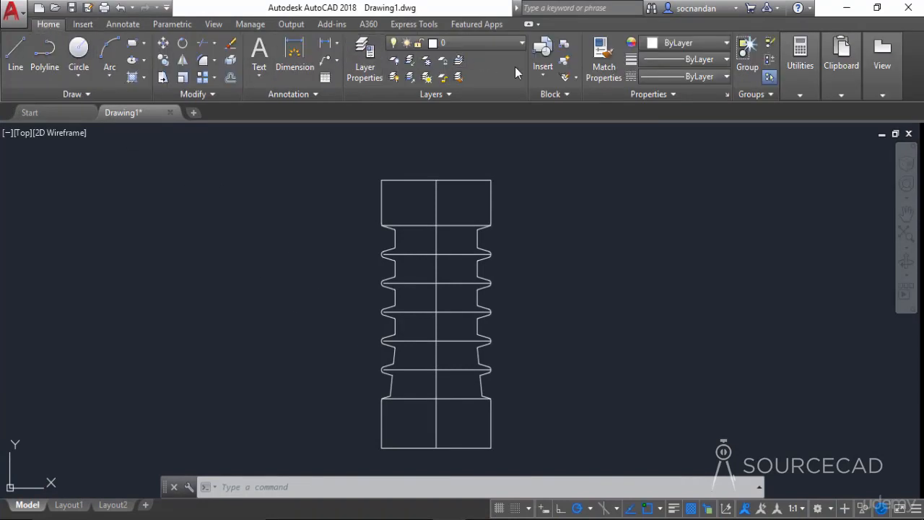
pyautogui.click(542, 65)
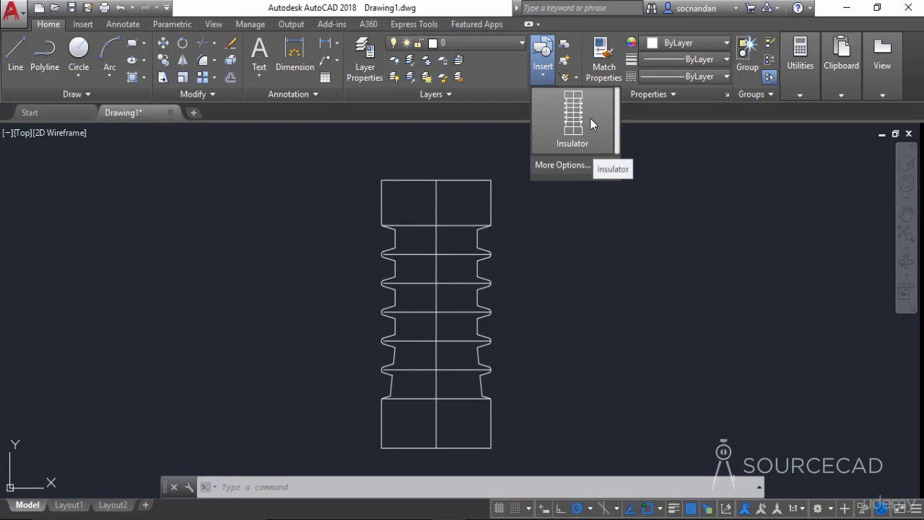
pyautogui.click(590, 118)
pyautogui.click(645, 262)
pyautogui.scroll(-2, 645, 217)
pyautogui.moveTo(646, 279); pyautogui.dragTo(442, 267, button='middle')
# Open the gallery of the drawing's blocks to insert another Insulator
pyautogui.click(537, 76)
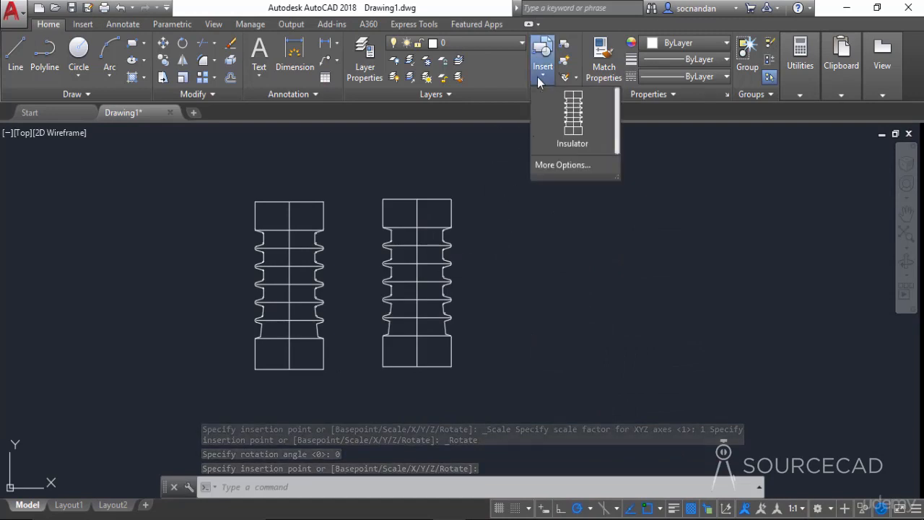